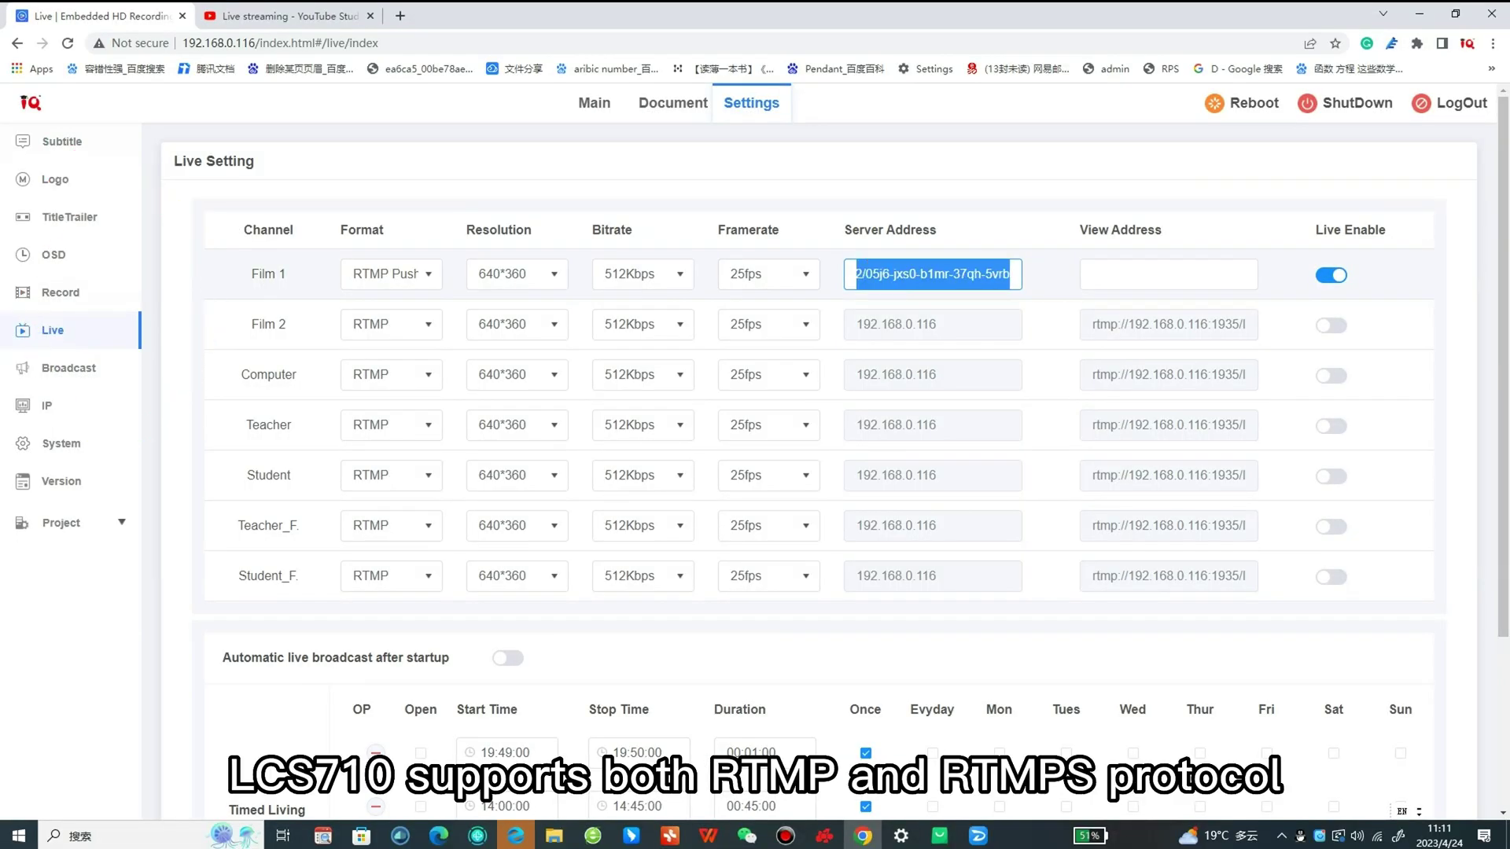
Clear the old Film 1 RTMP server address before entering the YouTube stream URL.
{"action": "key", "text": "BackSpace"}
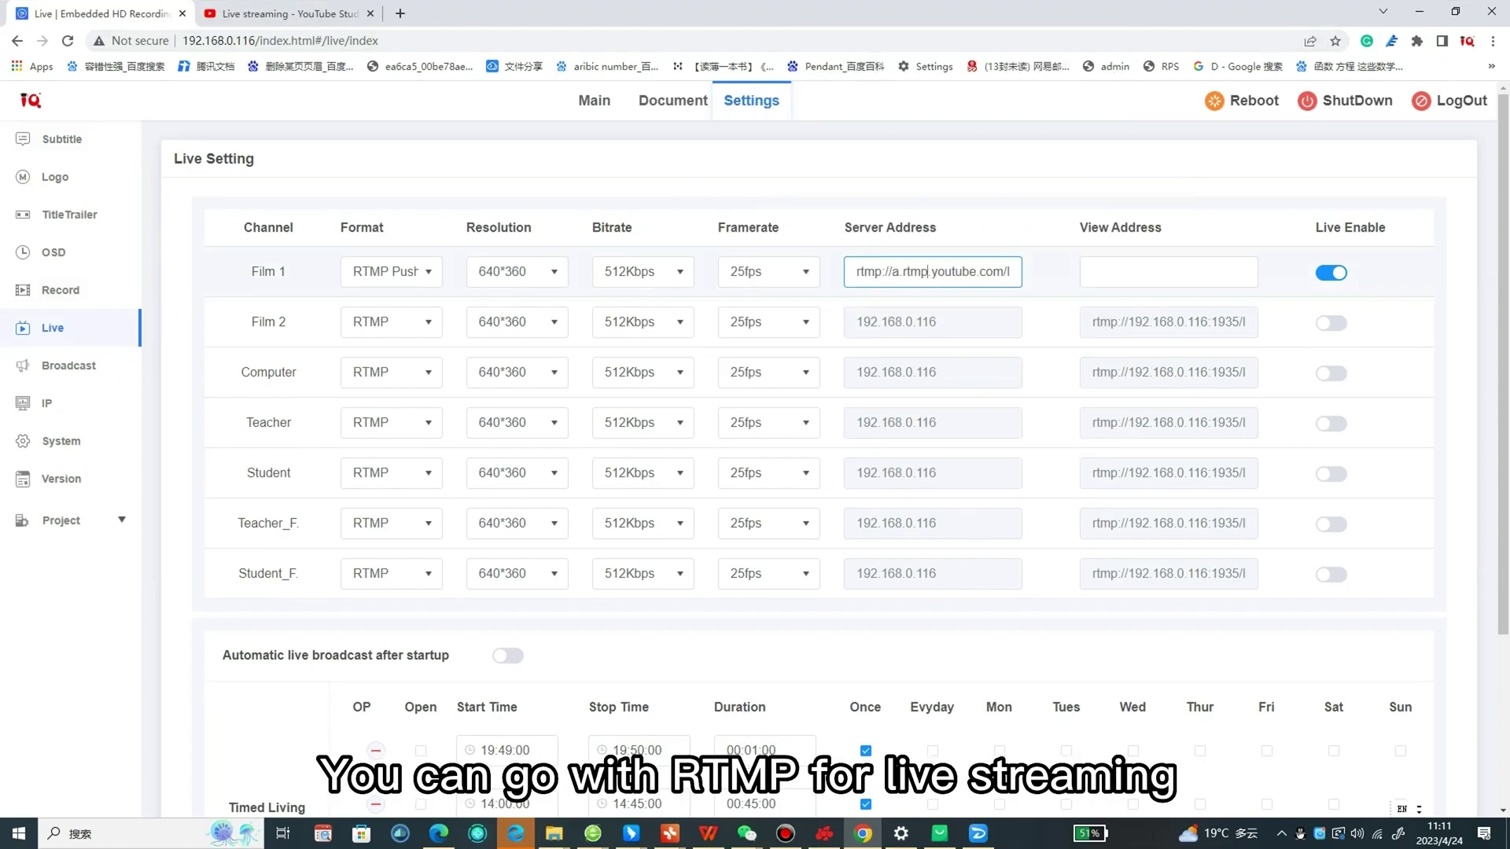
{"action": "type", "text": "e2/"}
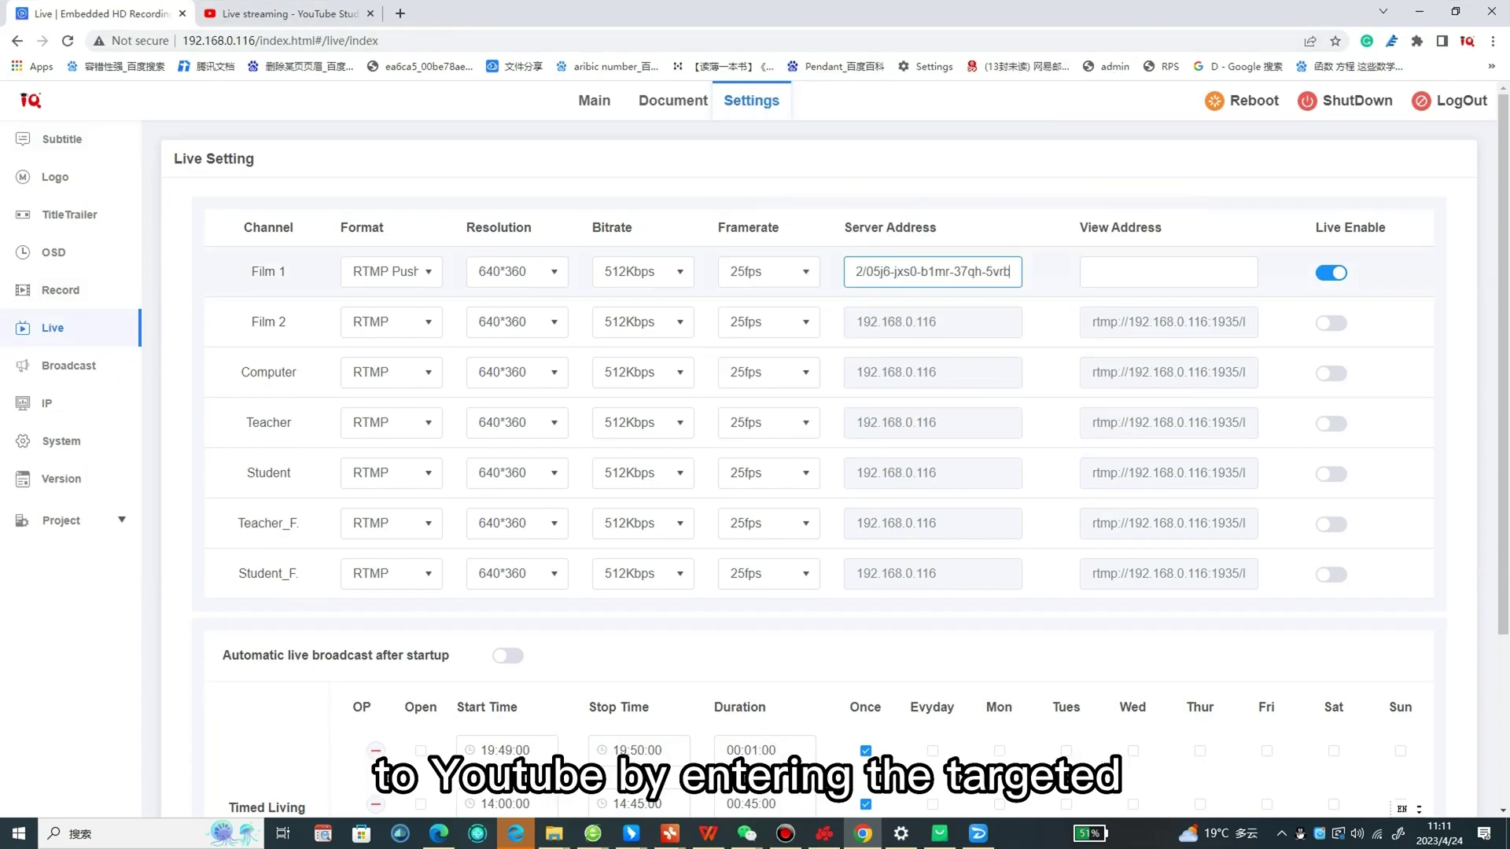
{"action": "scroll", "coordinate": [755, 471], "scroll_direction": "down", "scroll_amount": 5}
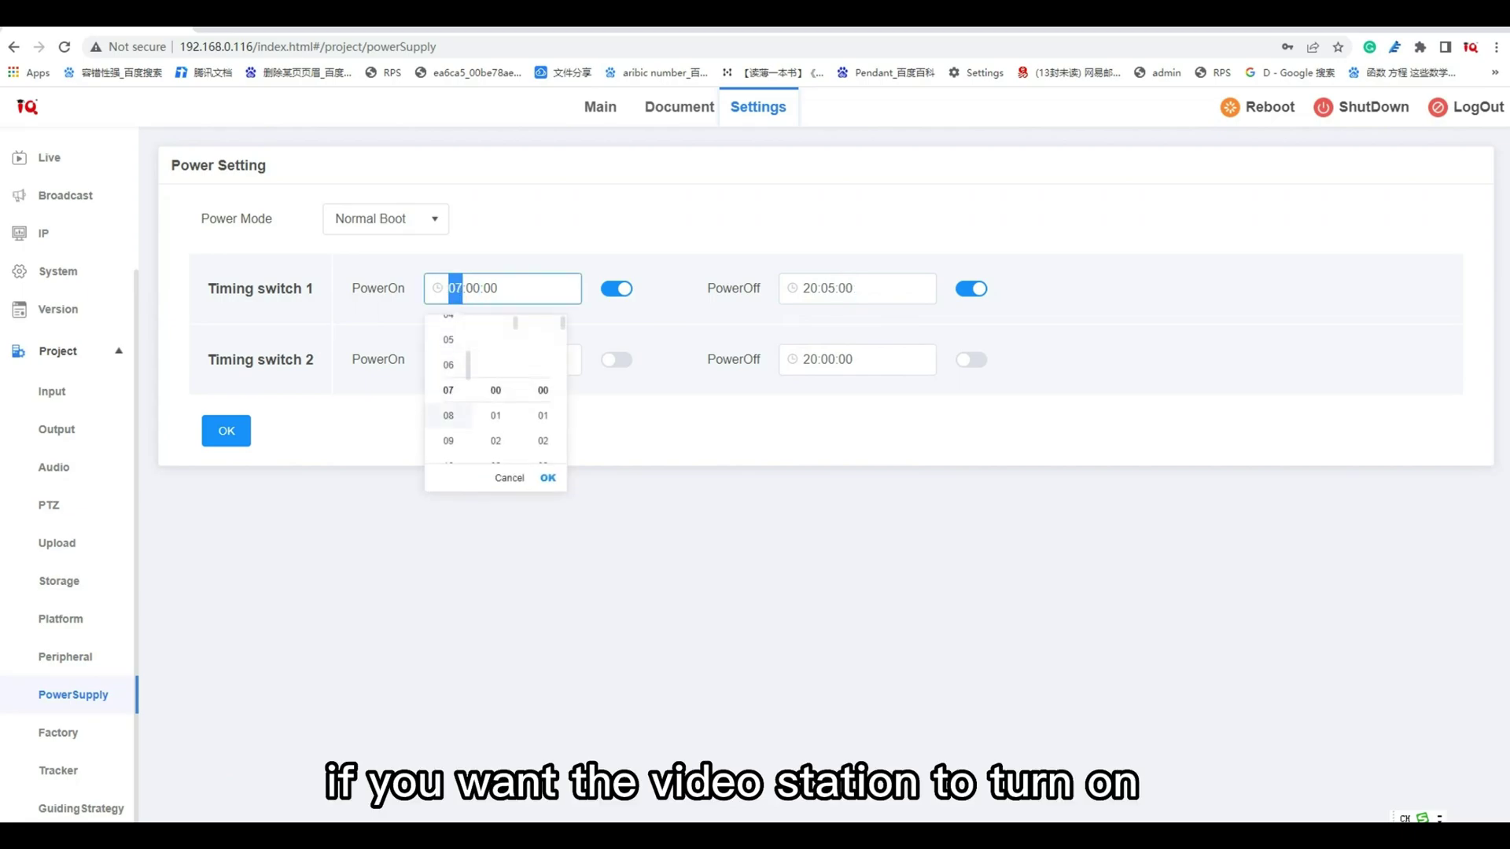
{"action": "scroll", "coordinate": [448, 389], "scroll_direction": "down", "scroll_amount": 4}
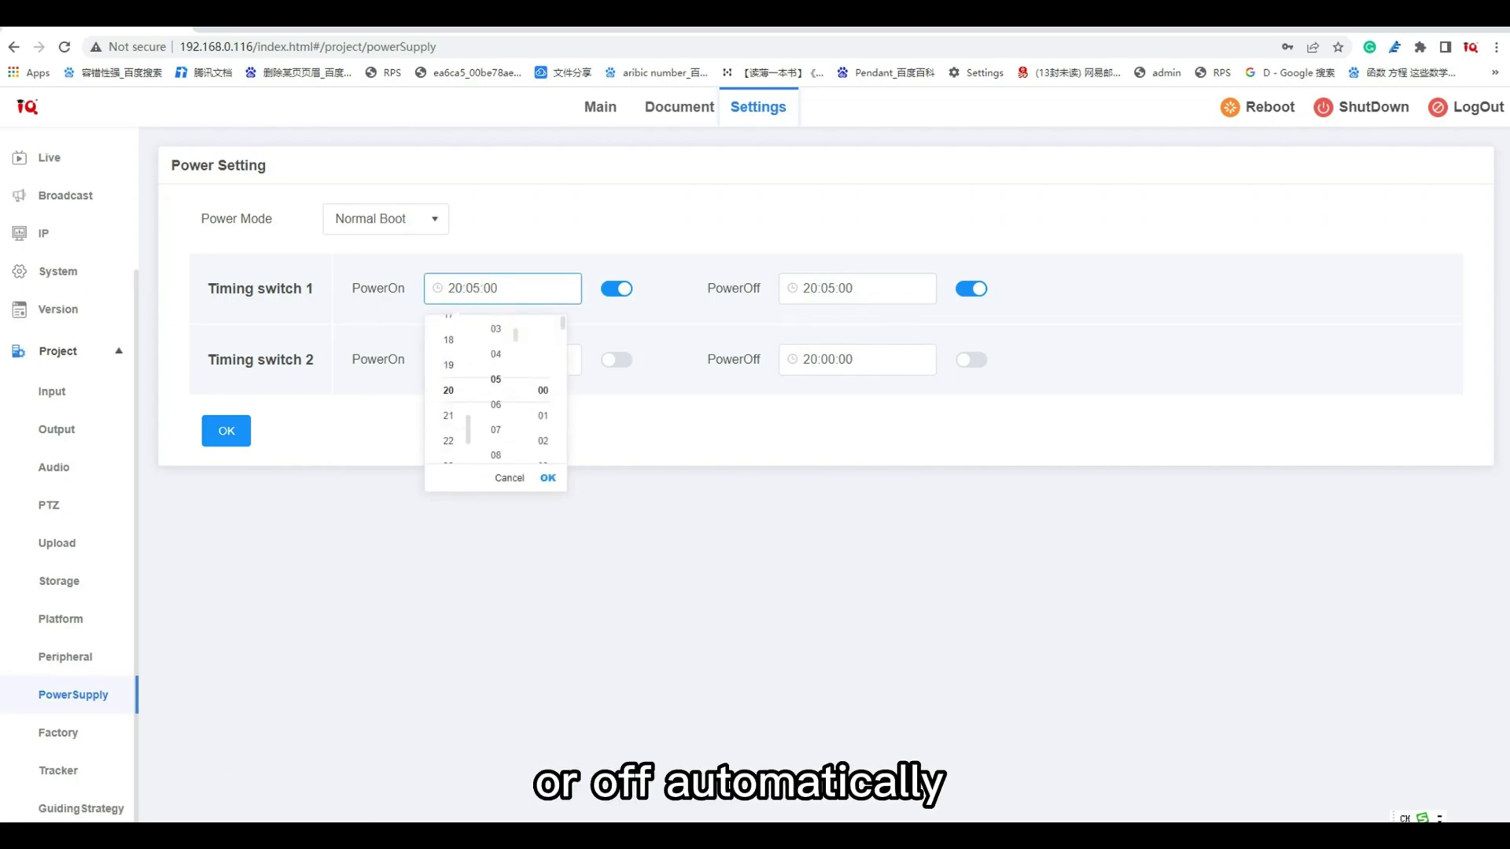
{"action": "scroll", "coordinate": [495, 389], "scroll_direction": "down", "scroll_amount": 2}
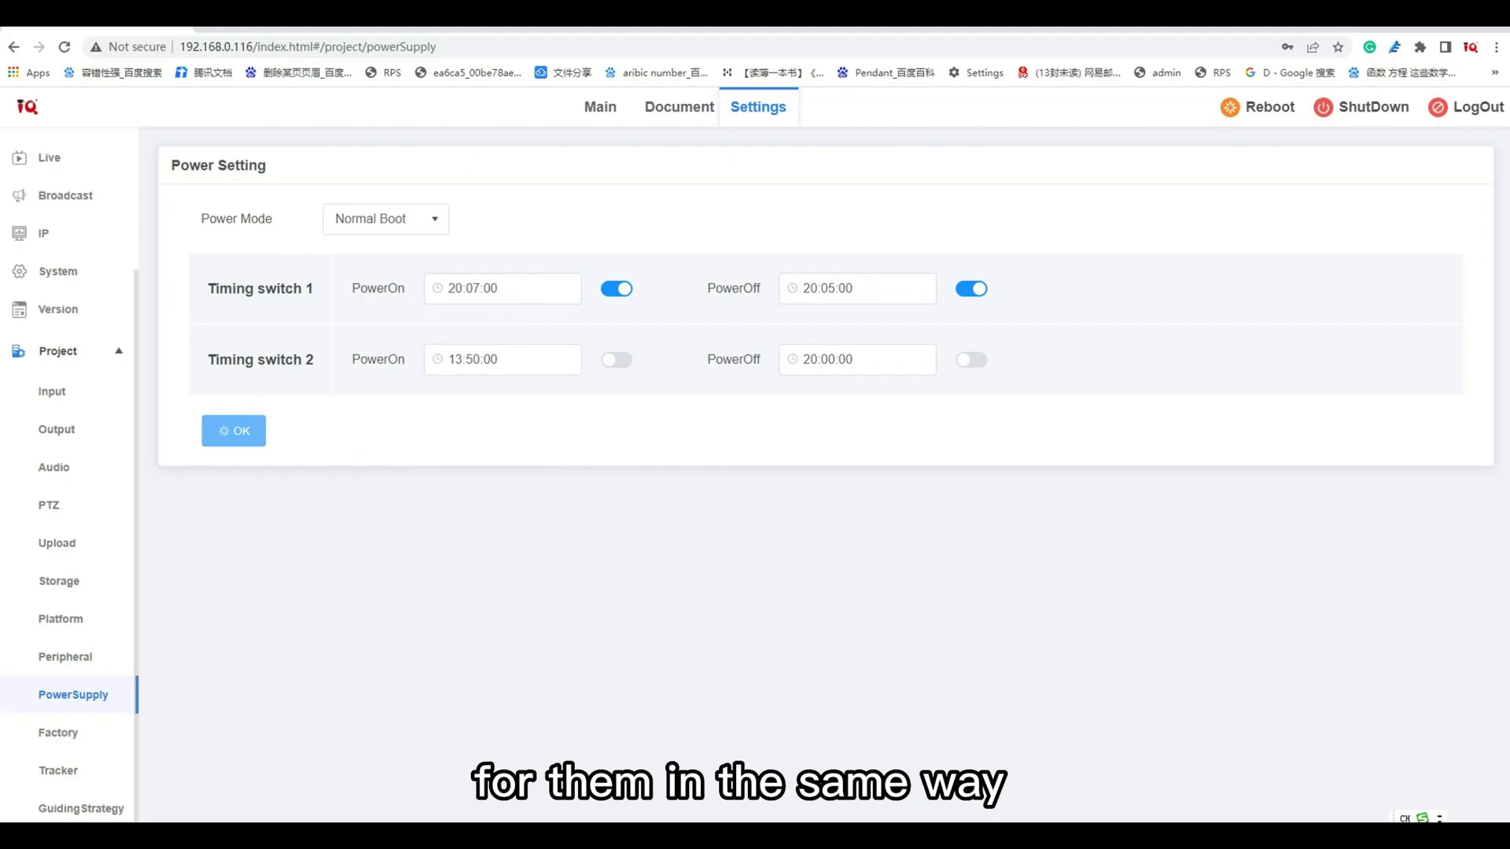